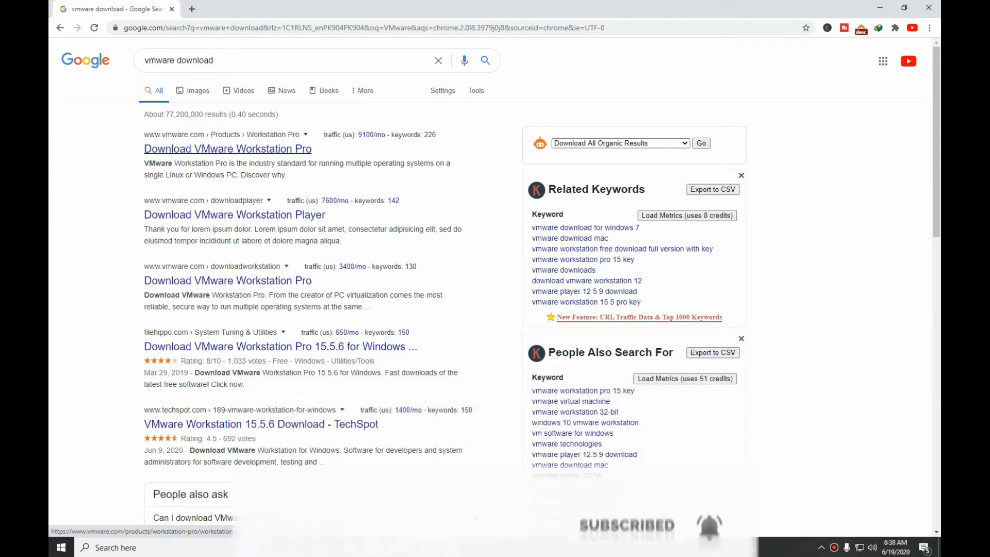
Open the Download VMware Workstation Pro search result and start downloading Workstation 15.5 Pro for Windows
{"action": "left_click", "coordinate": [227, 148]}
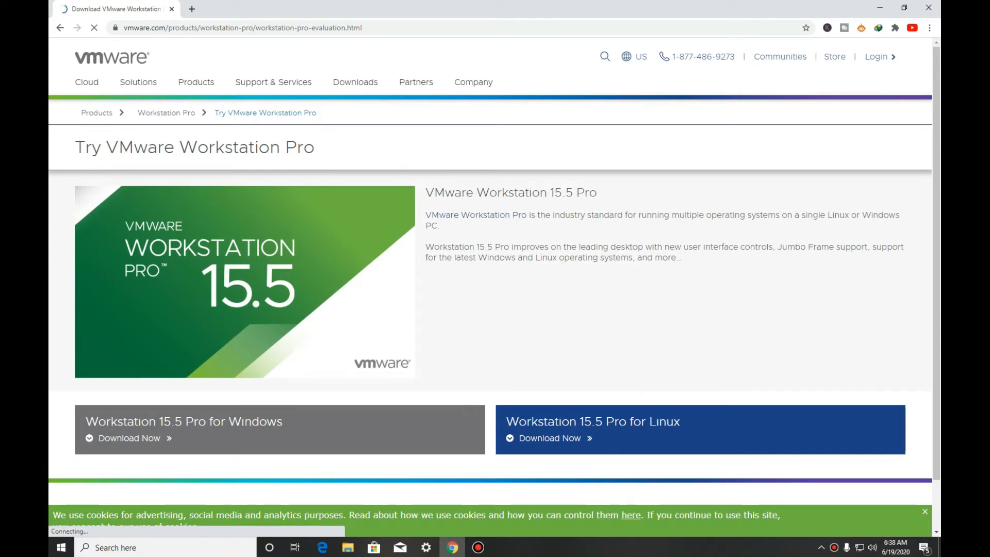
{"action": "left_click", "coordinate": [128, 438]}
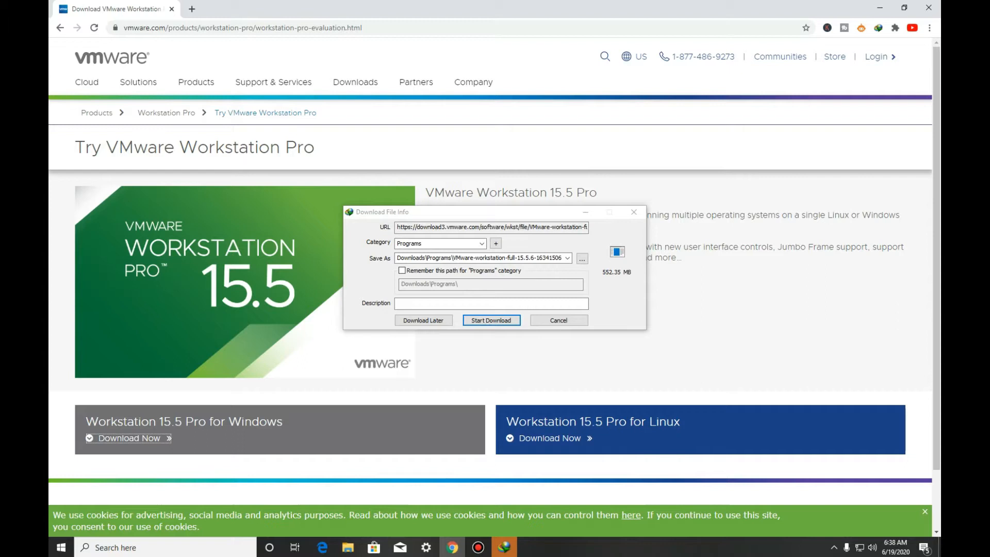
{"action": "left_click", "coordinate": [491, 320]}
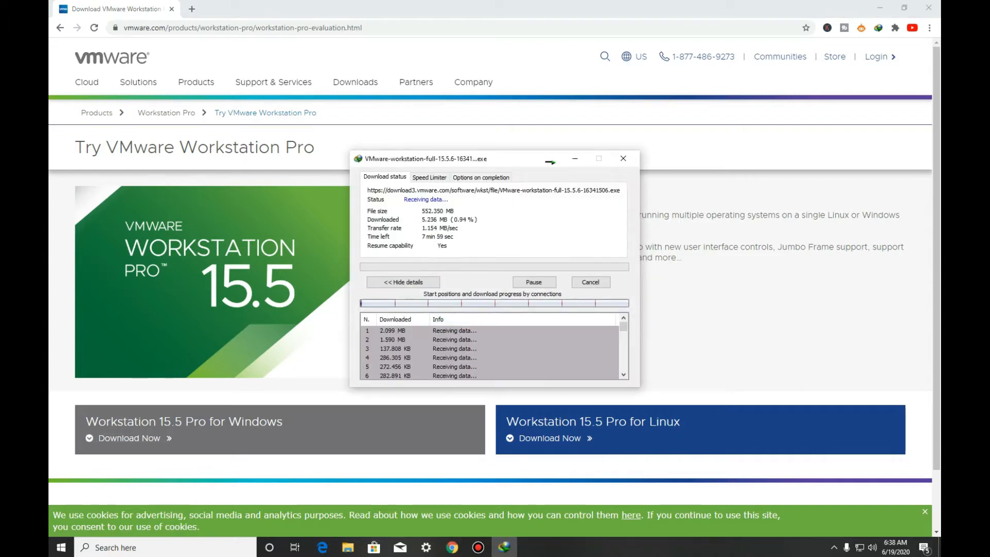
{"action": "left_click", "coordinate": [478, 547]}
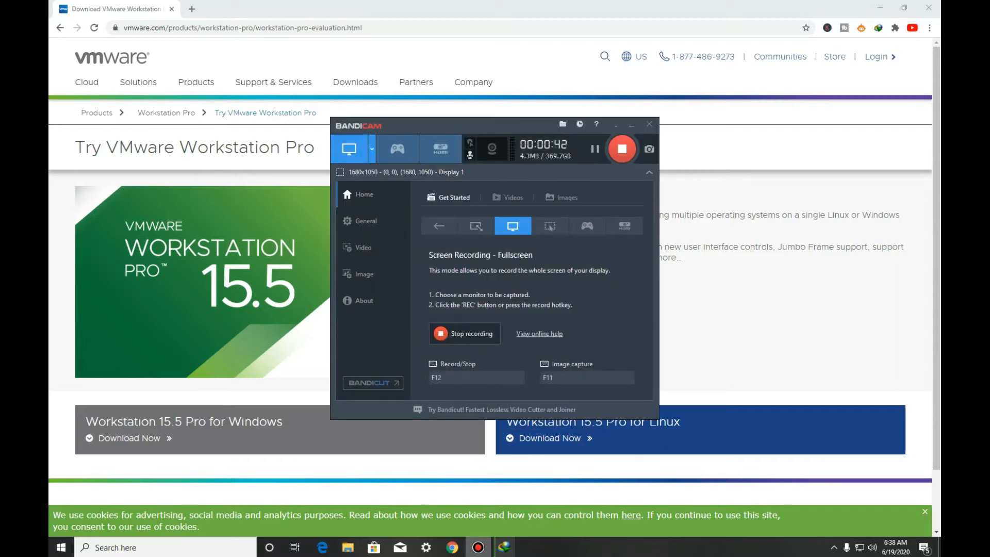
{"action": "left_click", "coordinate": [478, 547]}
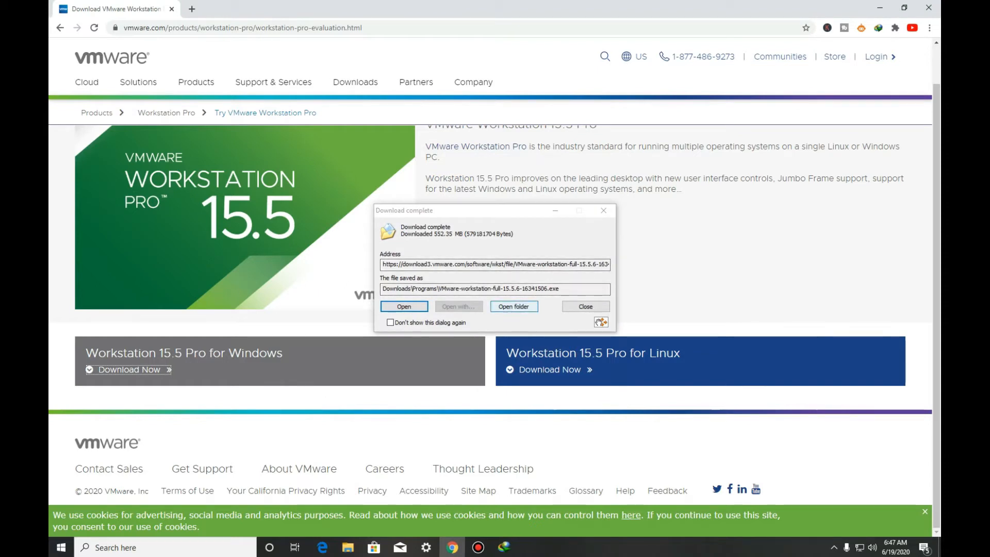
Run the downloaded VMware Workstation installer and bring its setup wizard into view on the desktop
{"action": "left_click", "coordinate": [407, 307]}
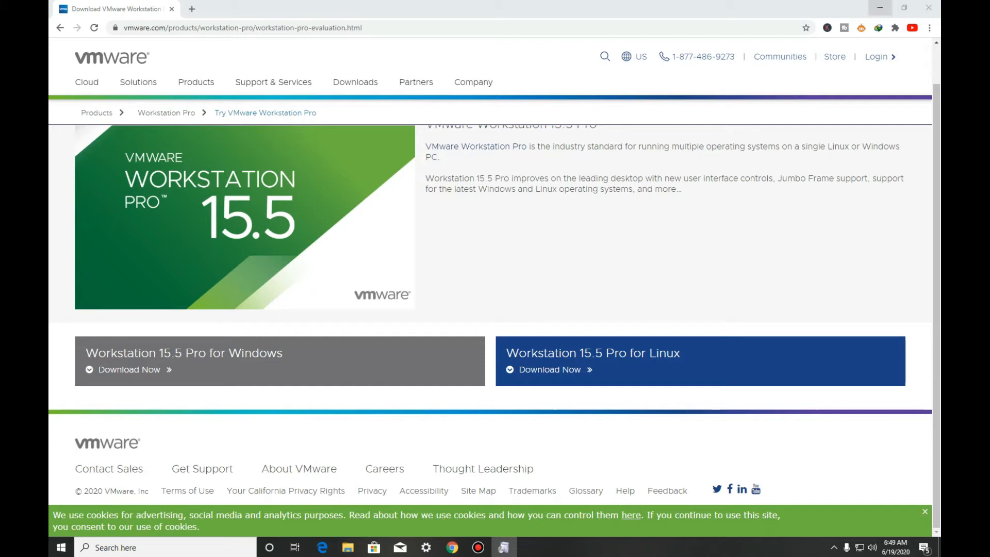
{"action": "left_click", "coordinate": [879, 8]}
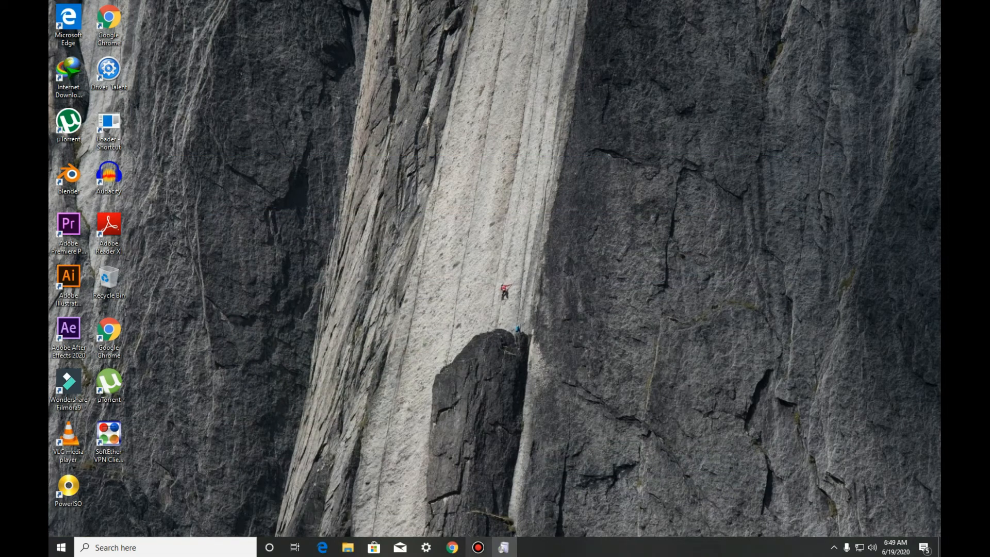
{"action": "left_click", "coordinate": [504, 546]}
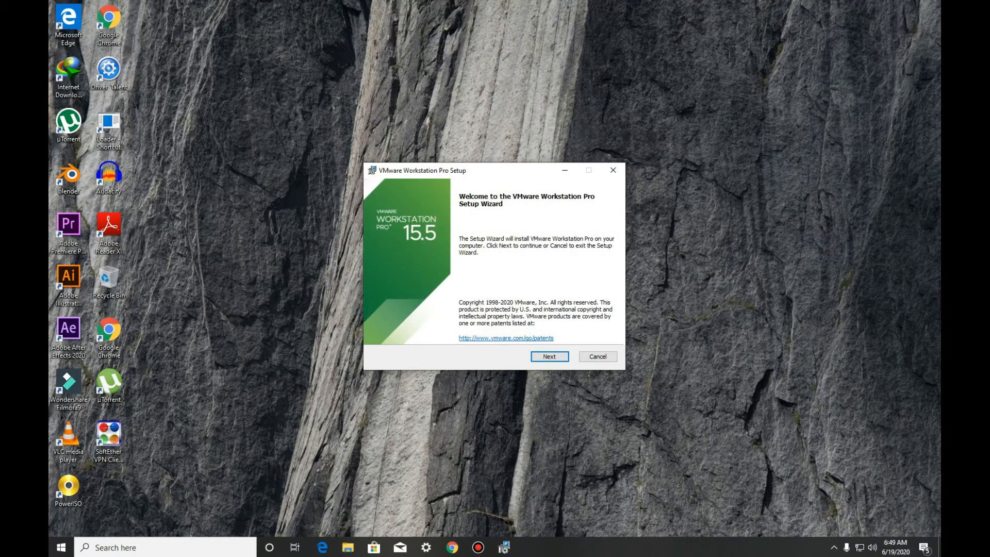
Accept the license agreement and install VMware Workstation Pro with the Enhanced Keyboard Driver, keeping the default destination and user experience settings
{"action": "key", "text": "Return"}
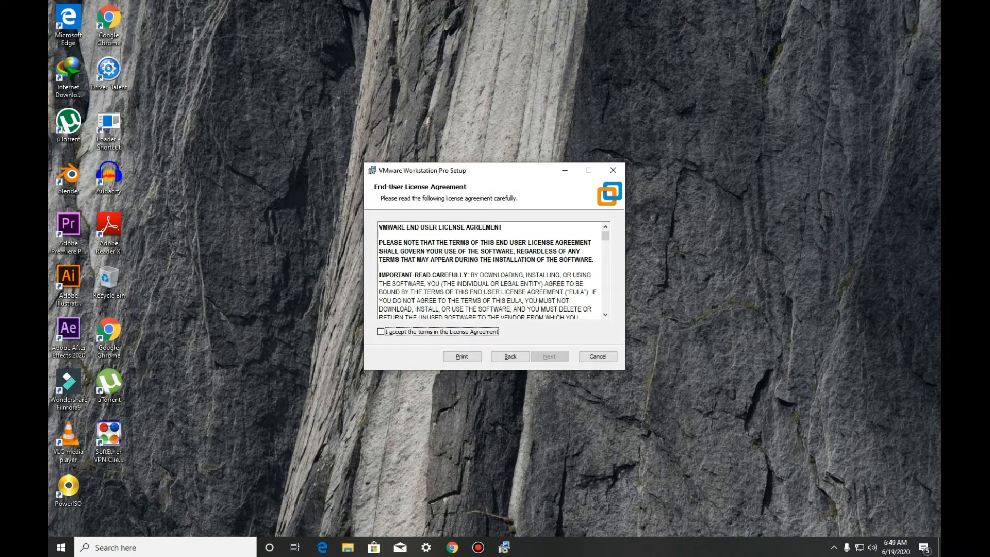
{"action": "key", "text": "space"}
{"action": "key", "text": "Tab"}
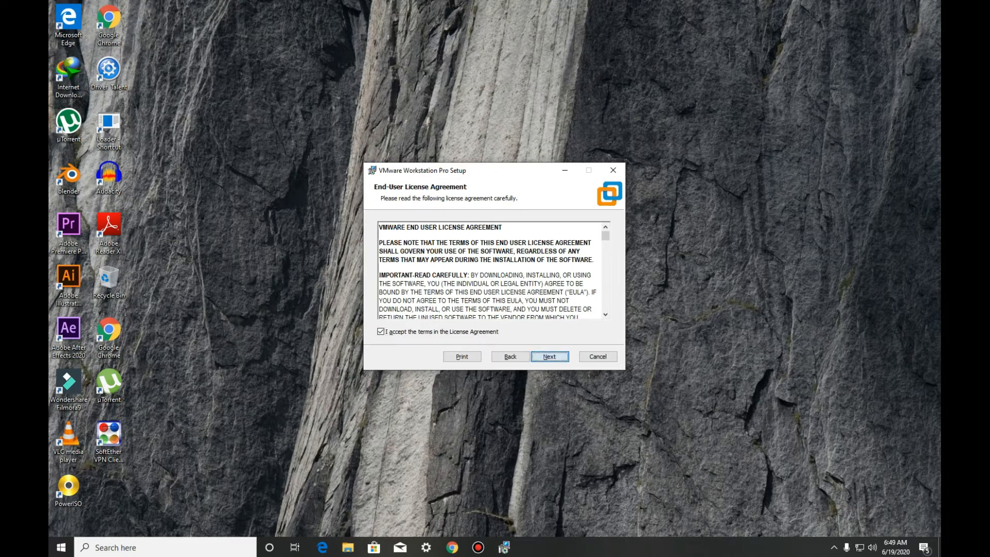
{"action": "key", "text": "Return"}
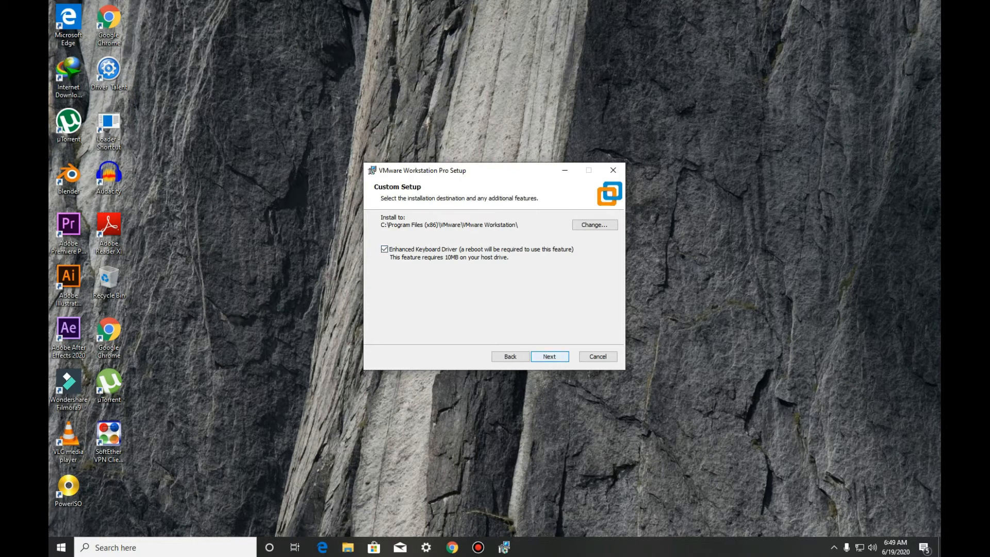
{"action": "key", "text": "Return"}
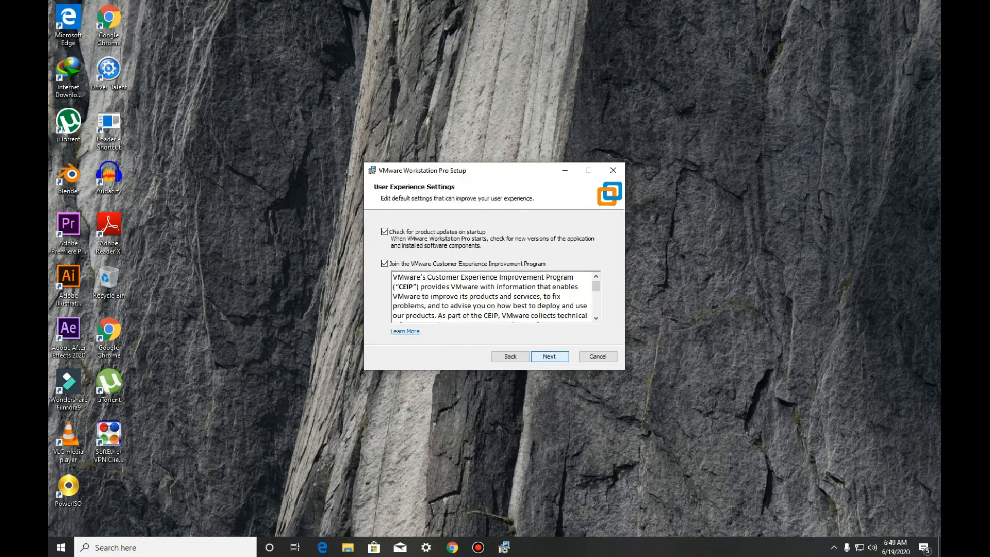
{"action": "key", "text": "Return"}
{"action": "key", "text": "Return"}
{"action": "key", "text": "Return"}
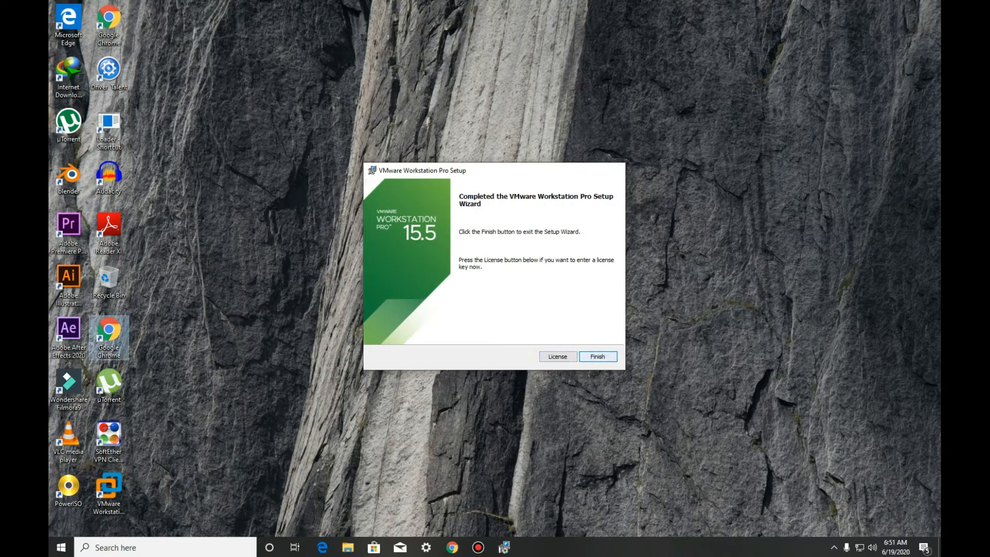
Finish the setup without restarting the system, and launch VMware Workstation with the 30-day trial option
{"action": "left_click", "coordinate": [598, 356]}
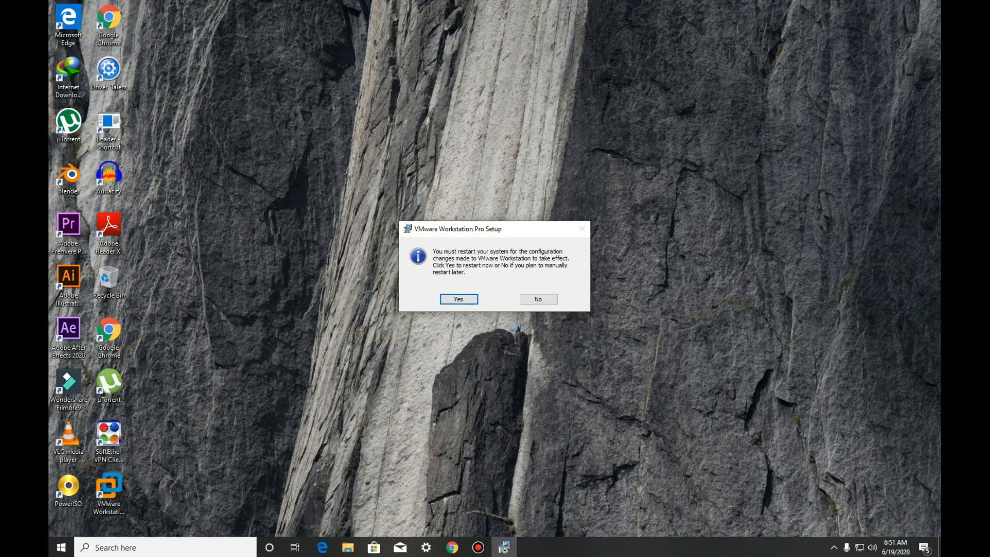
{"action": "left_click", "coordinate": [538, 299]}
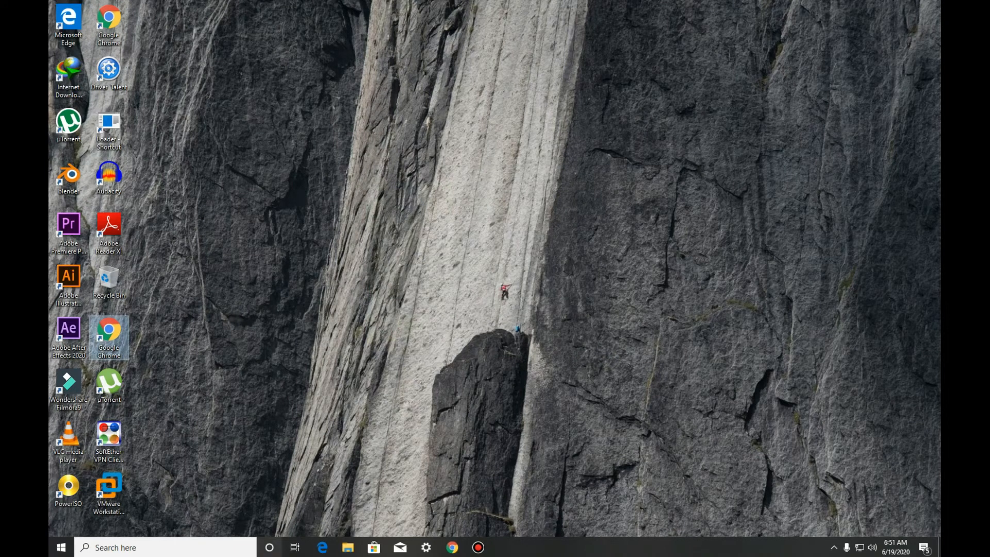
{"action": "left_click", "coordinate": [108, 490]}
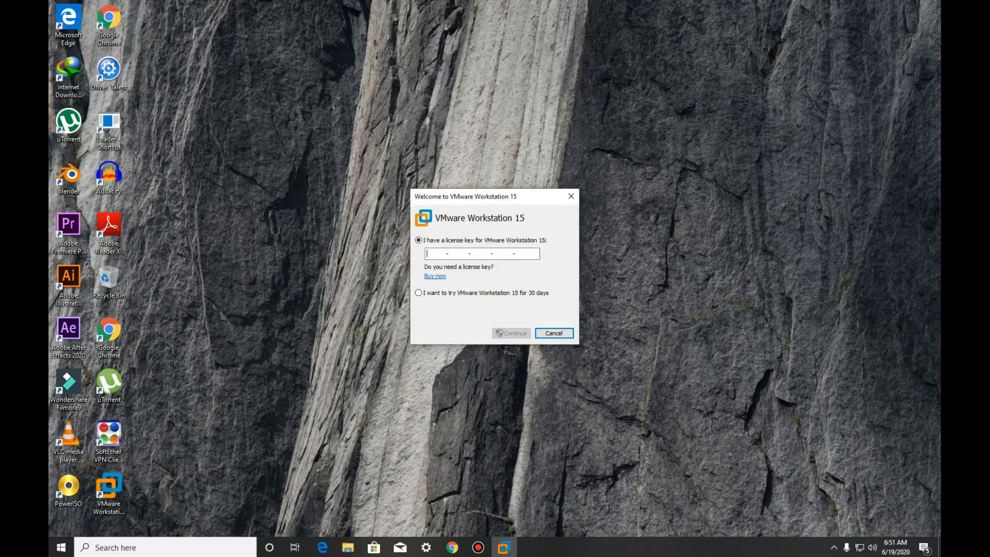
{"action": "left_click", "coordinate": [419, 292]}
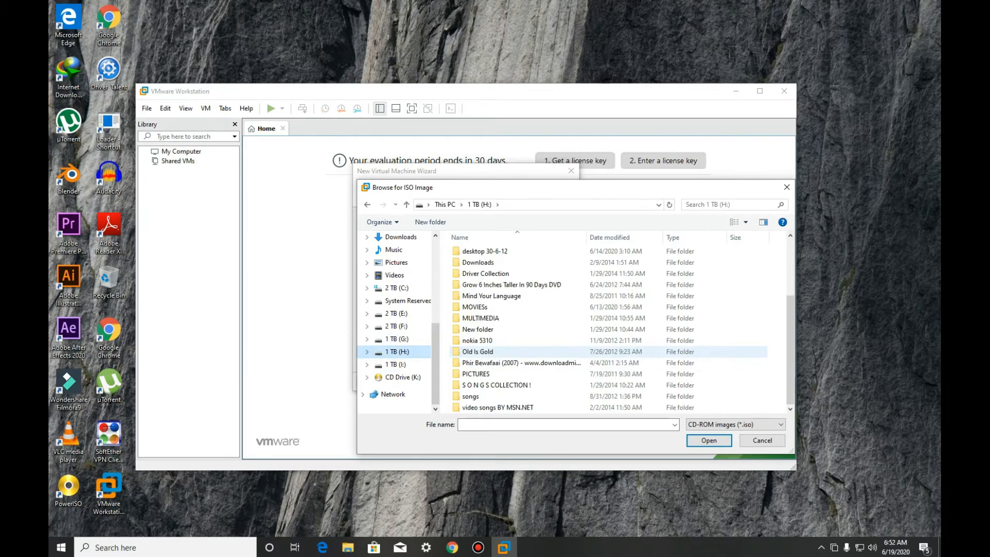
Search the 1 TB (H:) drive for "windows 7" with the file filter set to All files
{"action": "left_click", "coordinate": [721, 205]}
{"action": "left_click", "coordinate": [721, 217]}
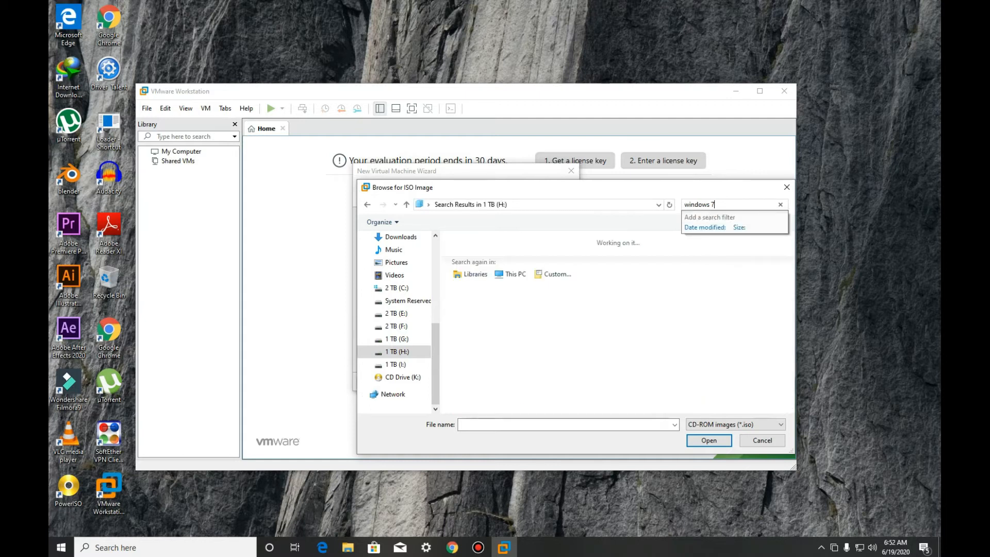
{"action": "left_click", "coordinate": [735, 424]}
{"action": "left_click", "coordinate": [714, 443]}
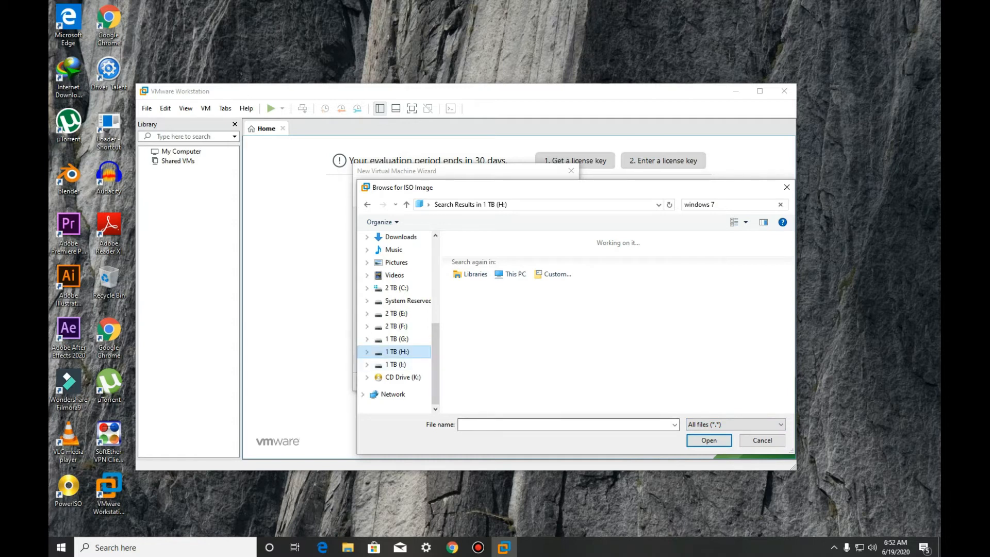
{"action": "left_click", "coordinate": [396, 339]}
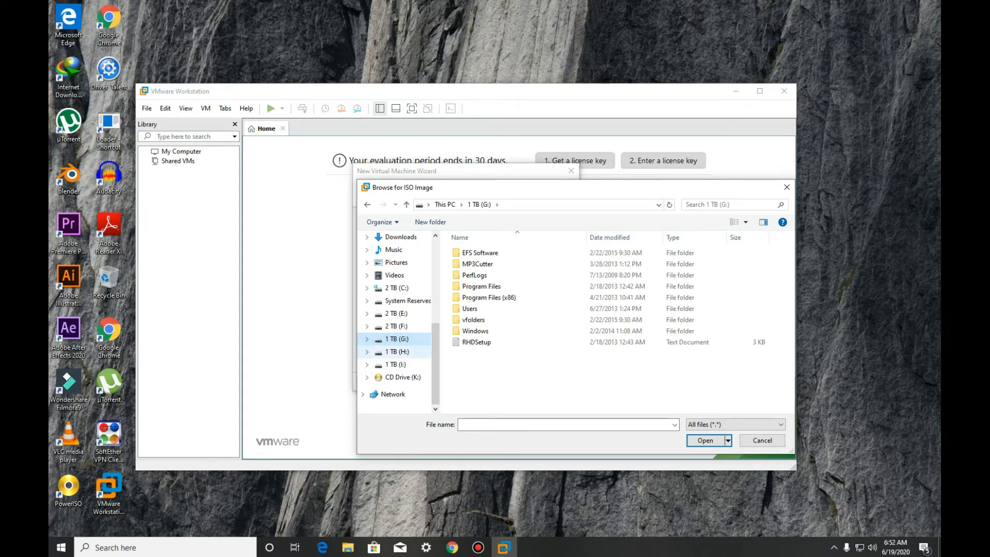
{"action": "left_click", "coordinate": [396, 352]}
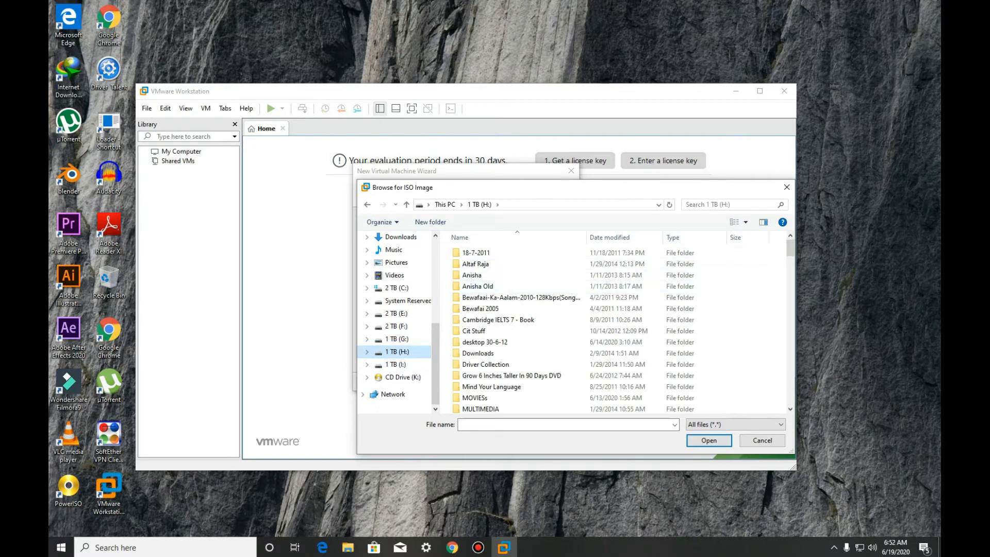
{"action": "left_click", "coordinate": [728, 205]}
{"action": "left_click", "coordinate": [722, 217]}
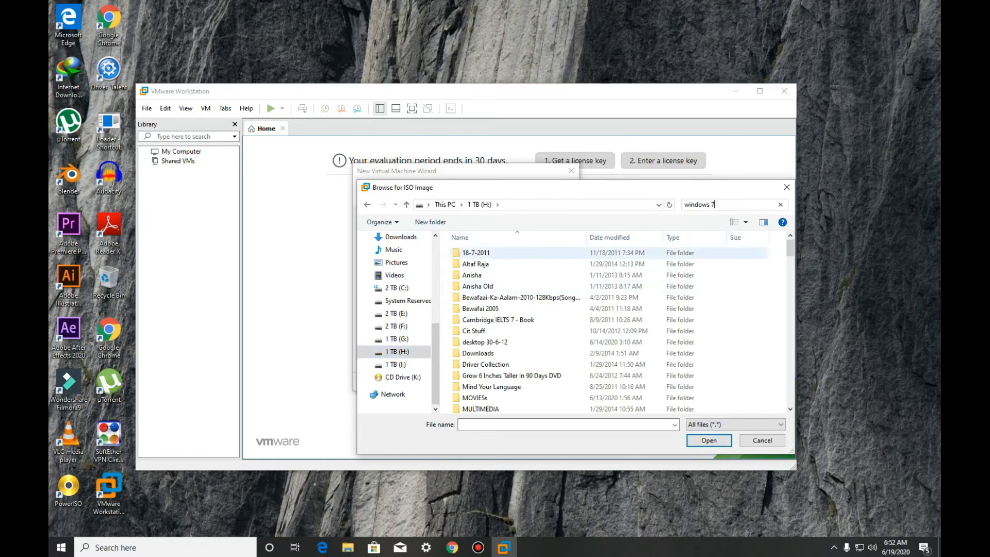
{"action": "left_click", "coordinate": [565, 323]}
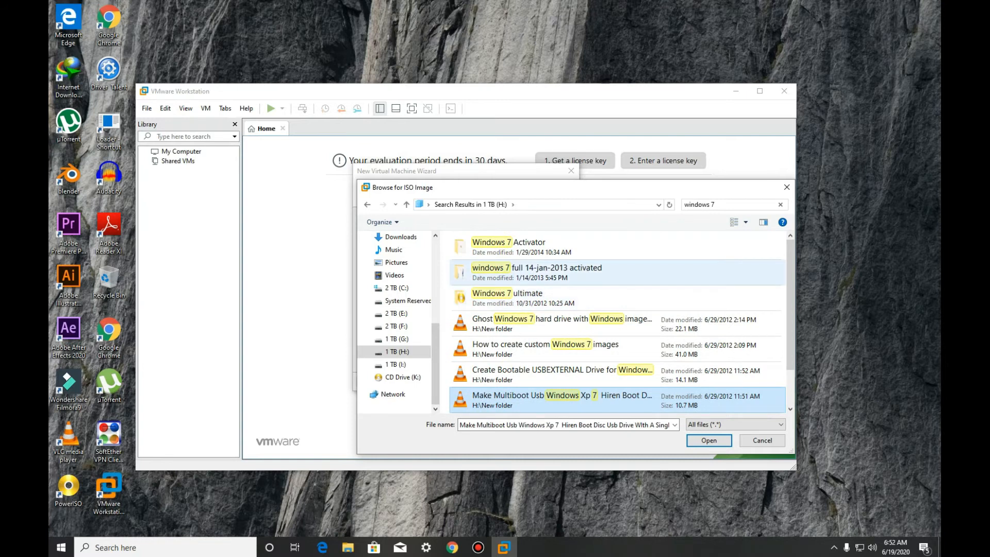
Select the Windows 7 image in the Windows 7 ultimate folder as the virtual machine's installer disc image
{"action": "double_click", "coordinate": [536, 268]}
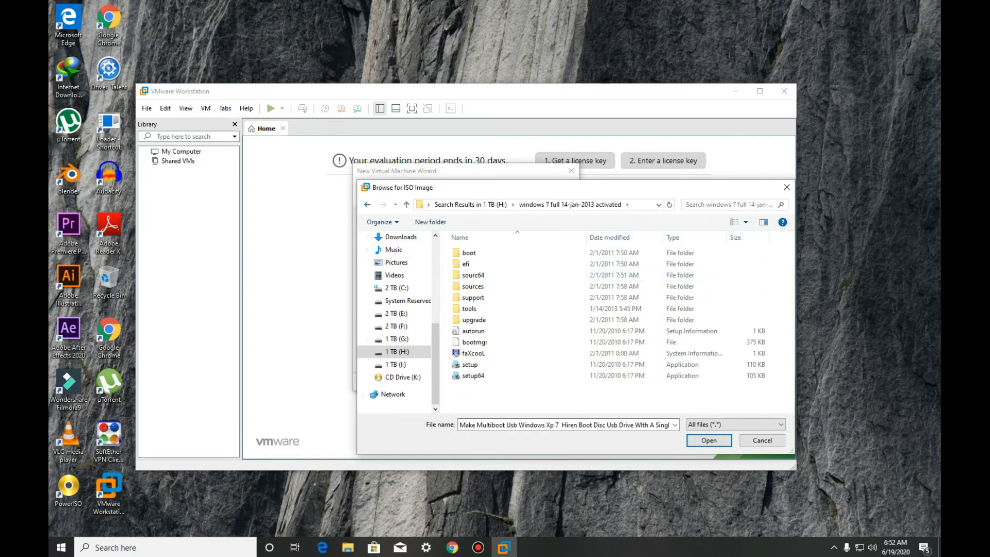
{"action": "left_click", "coordinate": [367, 204]}
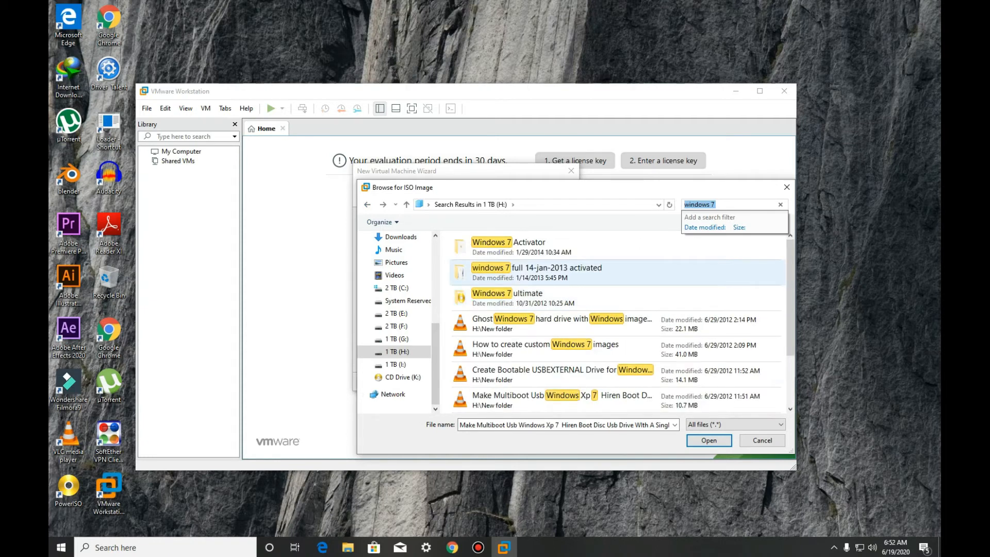
{"action": "double_click", "coordinate": [515, 298]}
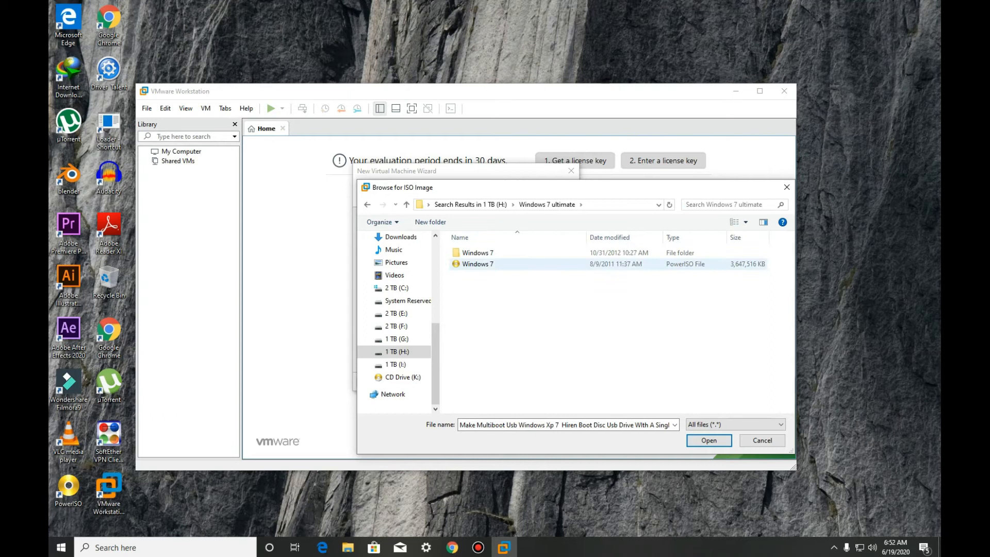
{"action": "left_click", "coordinate": [485, 264]}
{"action": "double_click", "coordinate": [485, 264]}
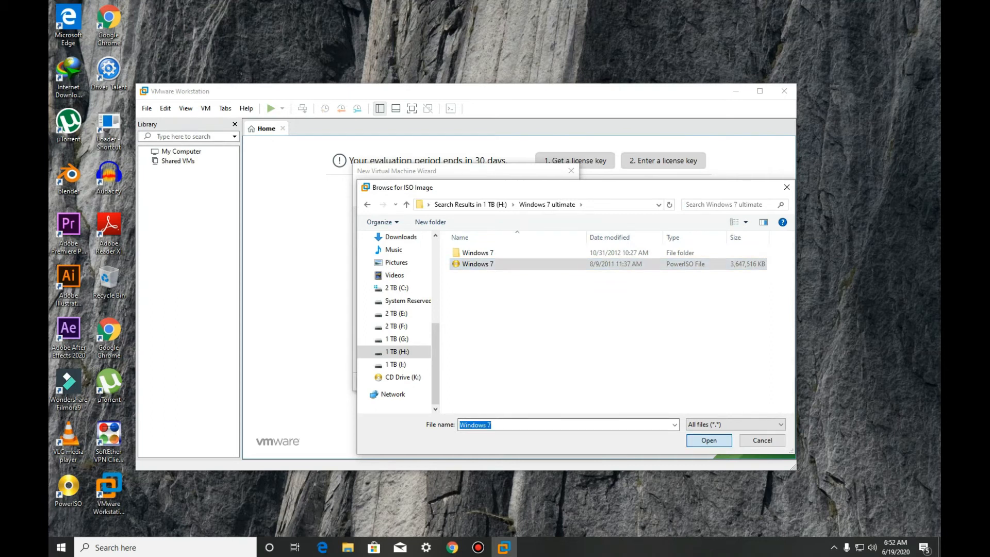
{"action": "key", "text": "Return"}
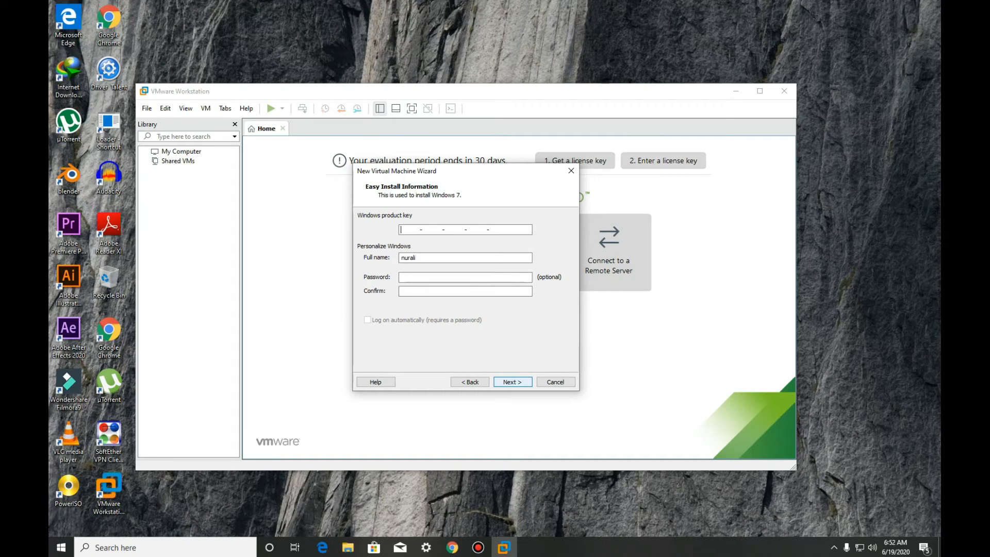
Continue the Windows 7 easy install without a product key and accept the default virtual machine name and location
{"action": "key", "text": "Return"}
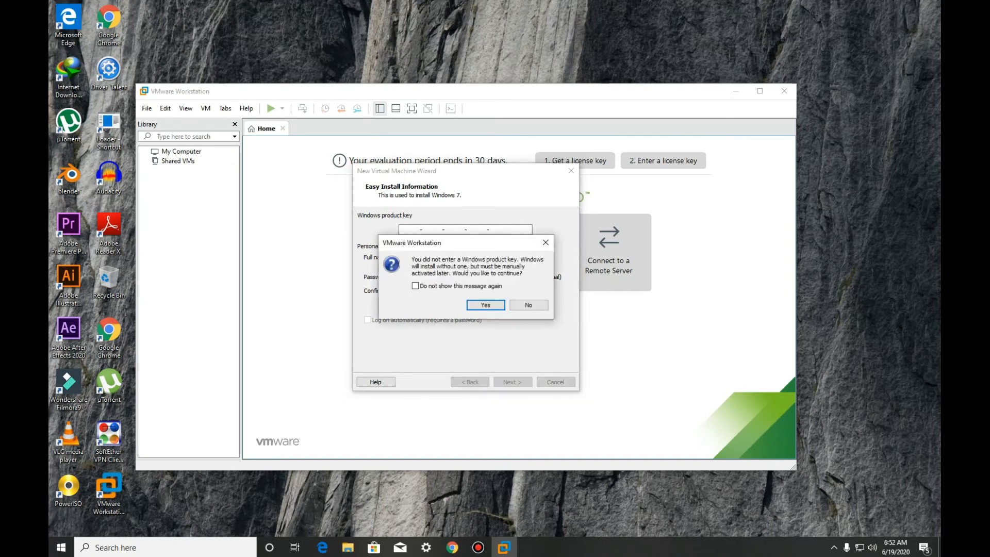
{"action": "key", "text": "Return"}
{"action": "key", "text": "Return"}
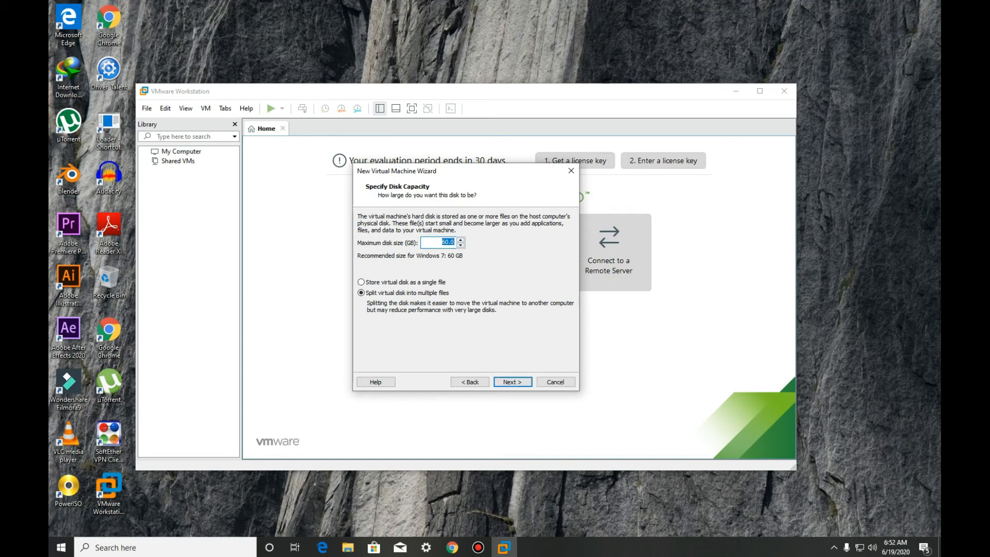
Set the virtual machine's maximum disk size to 90 GB, keeping the disk split into multiple files
{"action": "key", "text": "Up"}
{"action": "key", "text": "Up"}
{"action": "key", "text": "Up"}
{"action": "key", "text": "Up"}
{"action": "type", "text": "90"}
{"action": "key", "text": "Return"}
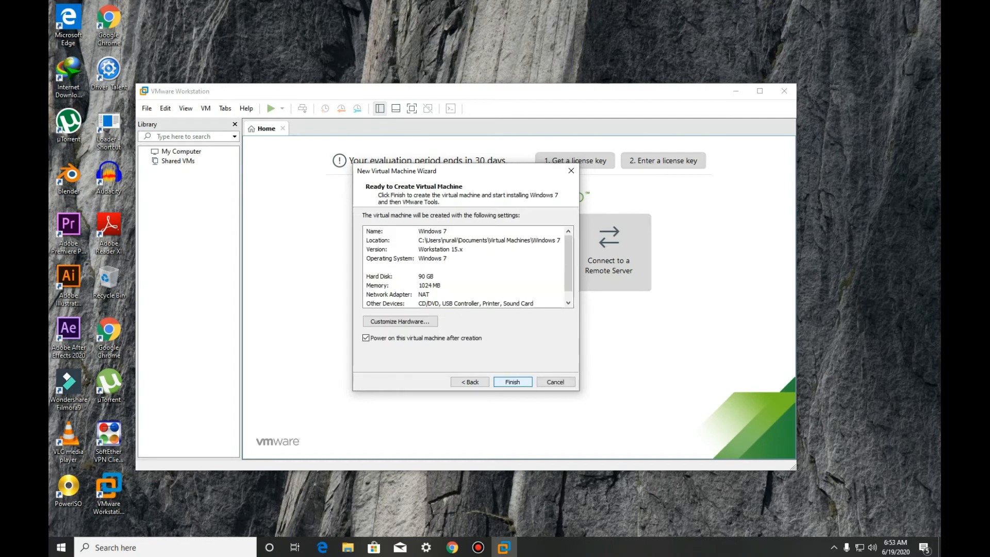
Set the virtual machine's memory to 2048 MB in the hardware settings and finish creating the machine
{"action": "left_click", "coordinate": [400, 321]}
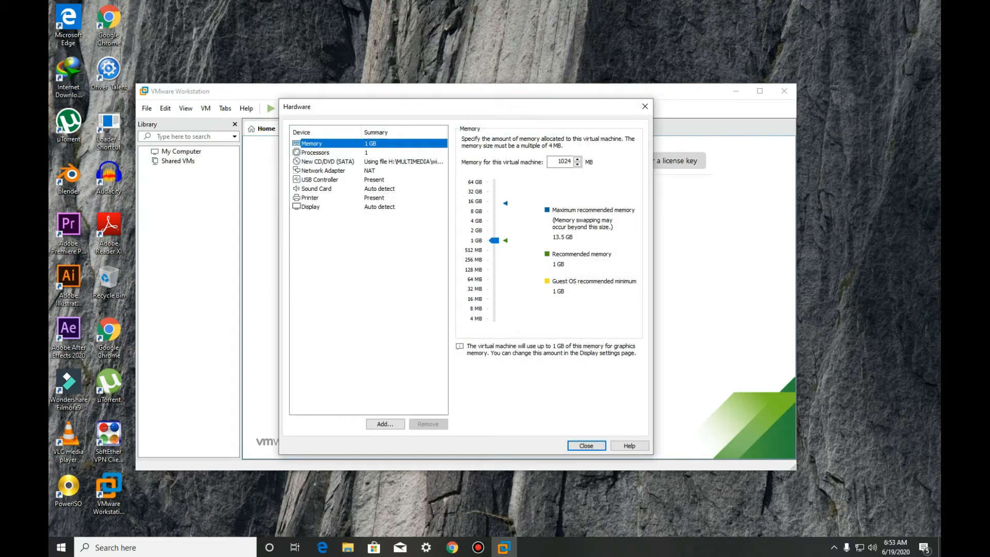
{"action": "left_click_drag", "start_coordinate": [494, 241], "coordinate": [494, 231]}
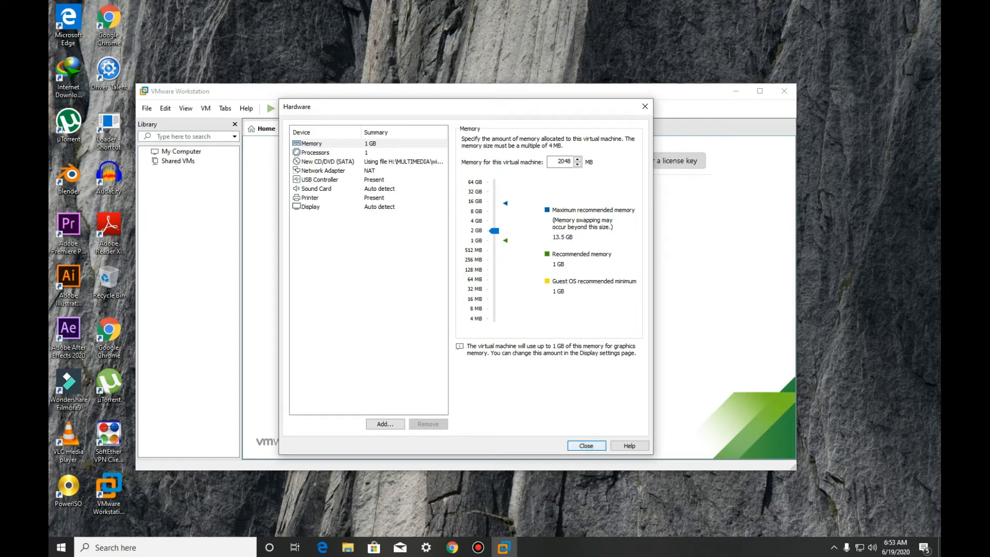
{"action": "key", "text": "Return"}
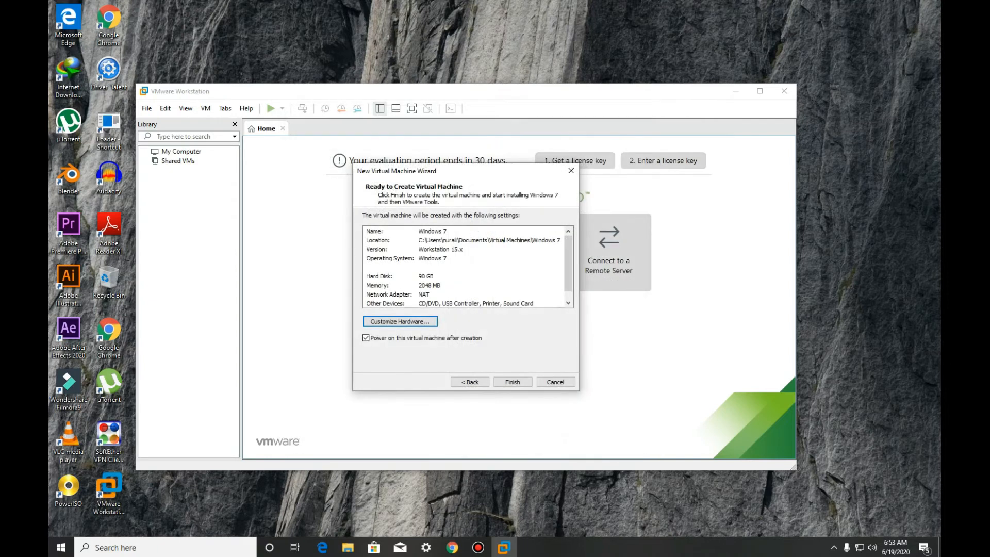
{"action": "left_click", "coordinate": [513, 382]}
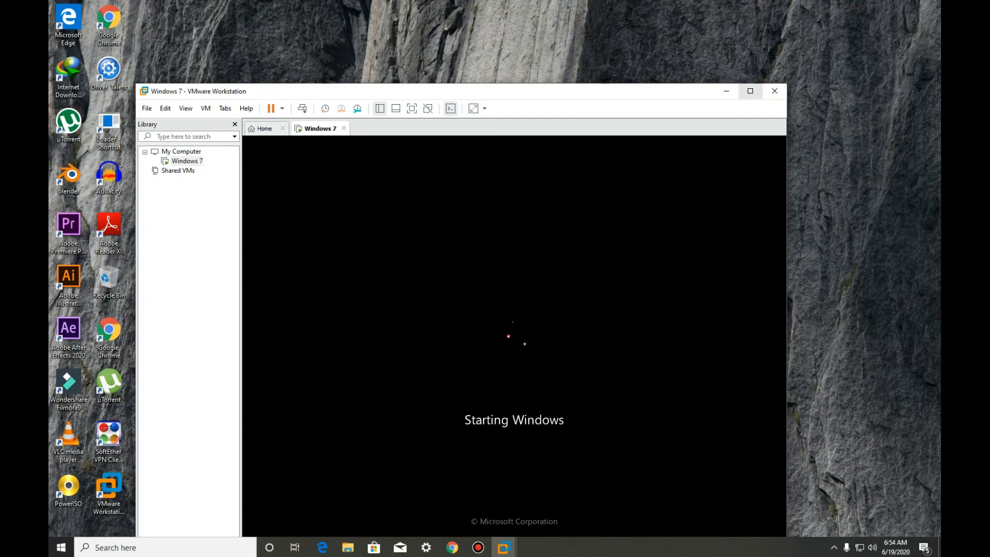
Maximize the virtual machine window and choose Windows 7 Ultimate x86 as the operating system to install
{"action": "left_click", "coordinate": [750, 91]}
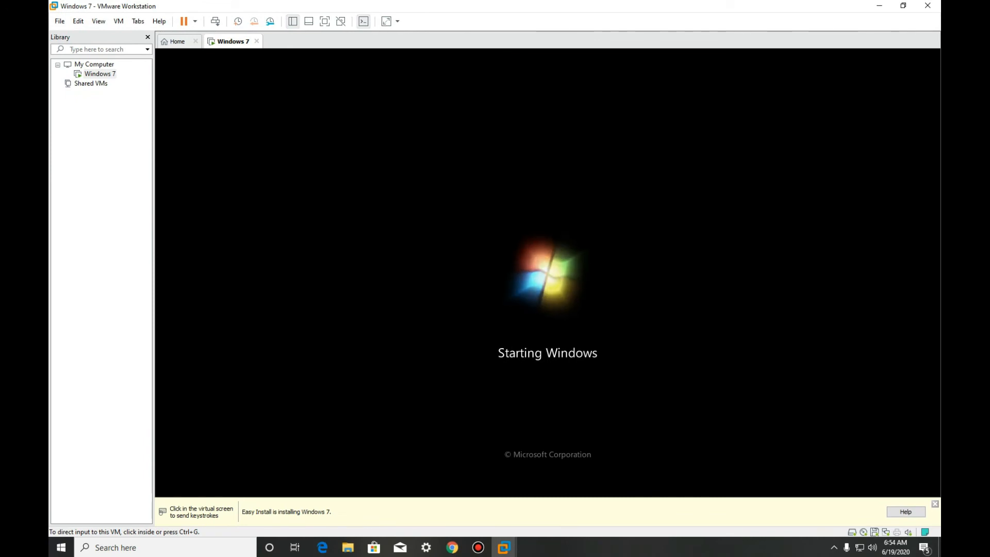
{"action": "left_click", "coordinate": [834, 547]}
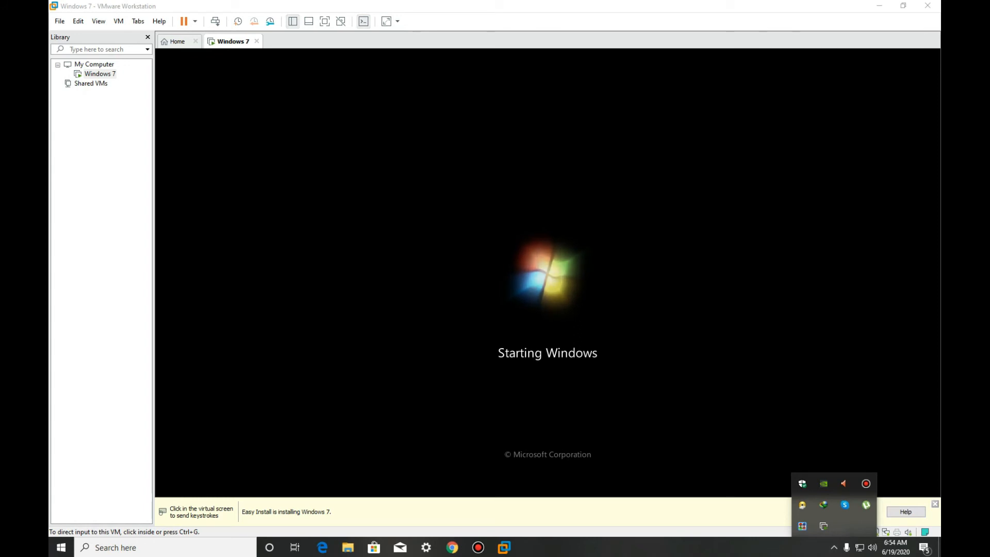
{"action": "key", "text": "Escape"}
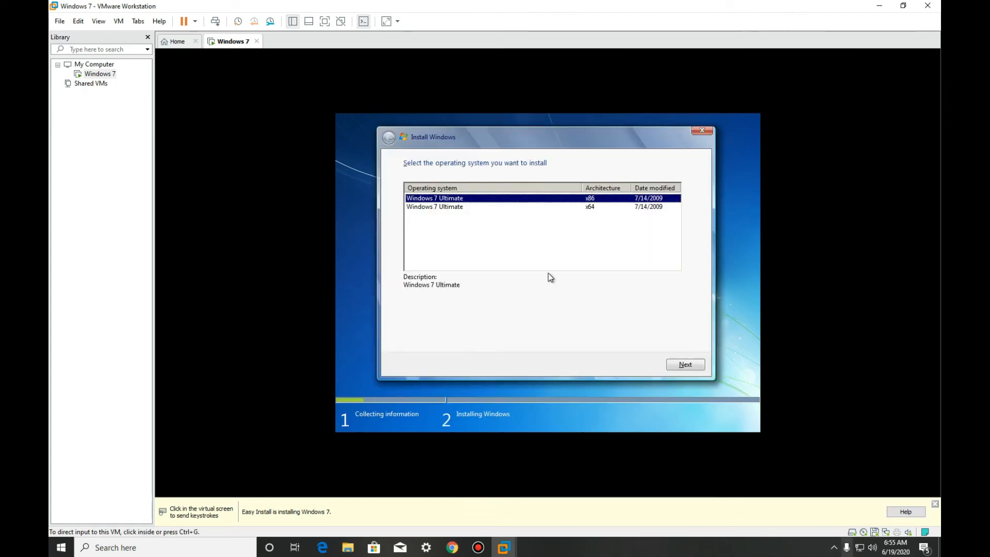
{"action": "left_click", "coordinate": [548, 274]}
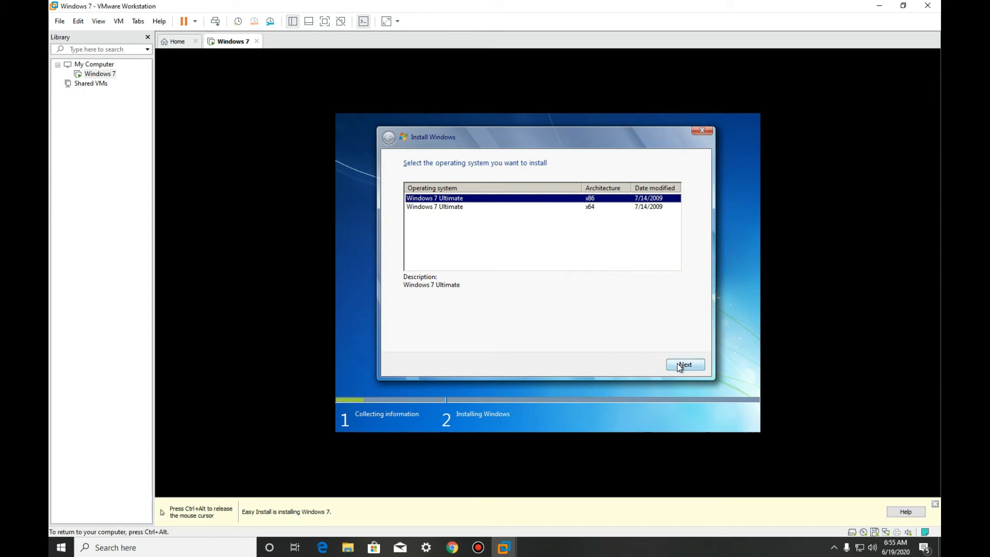
{"action": "left_click", "coordinate": [681, 364]}
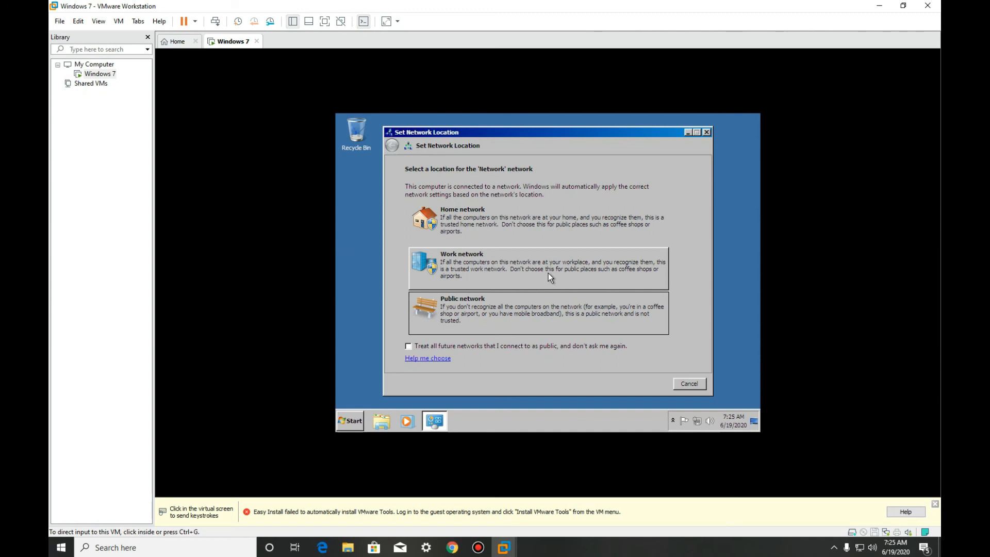
Set the guest's network location to Home network and create a homegroup sharing the default pictures, music, videos and printers
{"action": "left_click", "coordinate": [549, 274]}
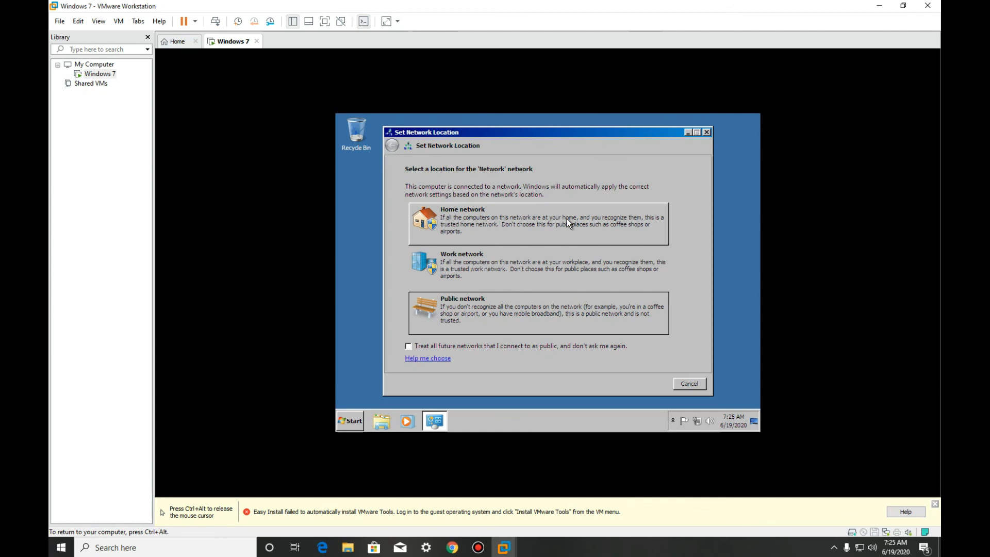
{"action": "left_click", "coordinate": [567, 219]}
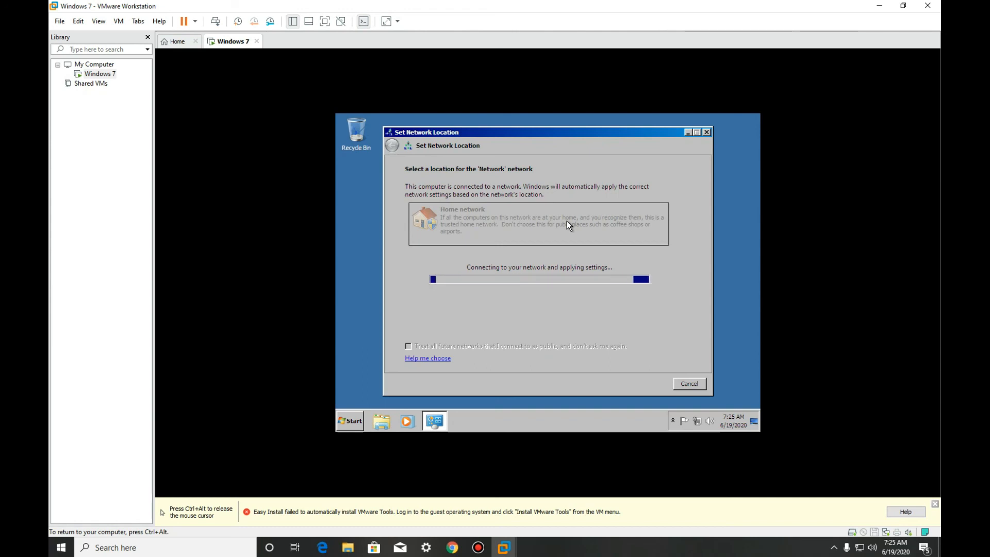
{"action": "key", "text": "ctrl+alt"}
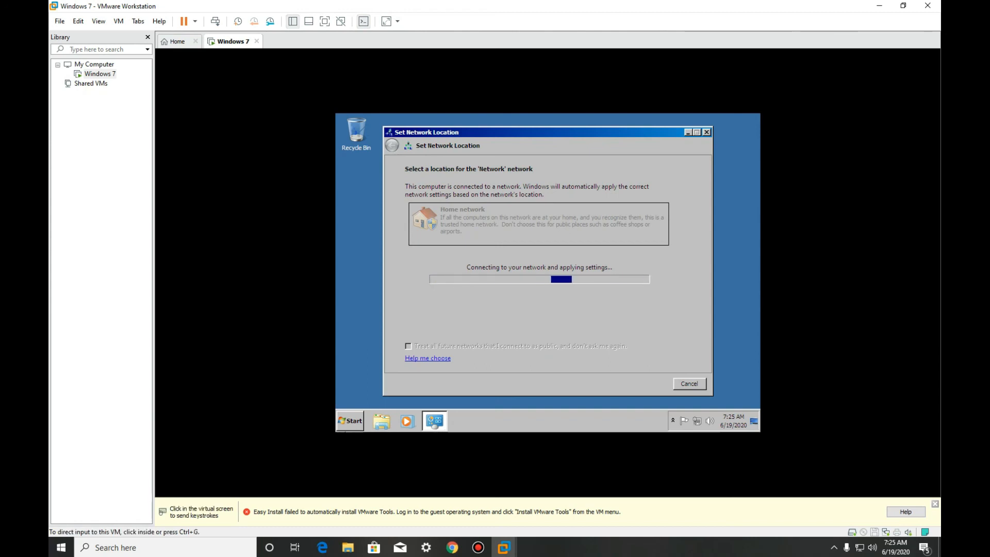
{"action": "left_click", "coordinate": [345, 418]}
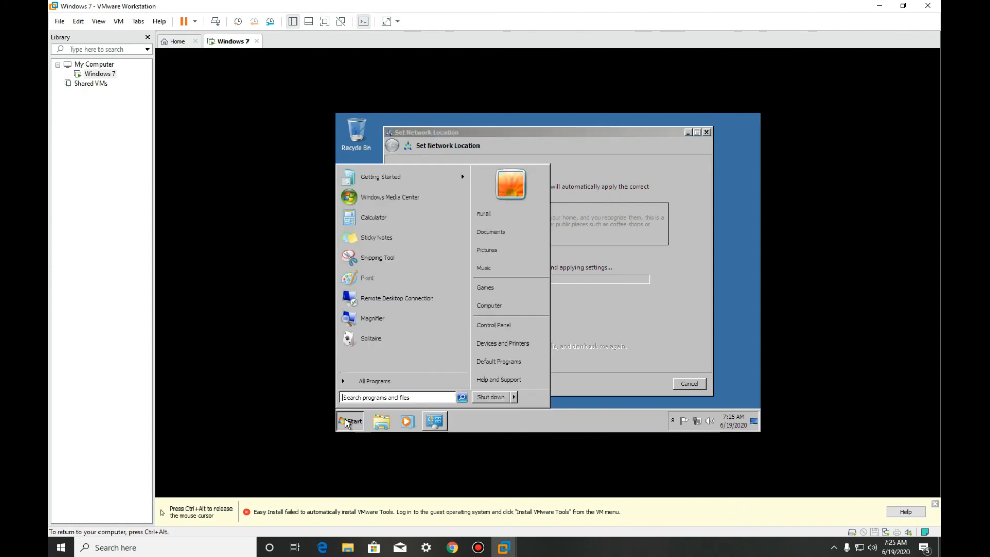
{"action": "left_click", "coordinate": [665, 361]}
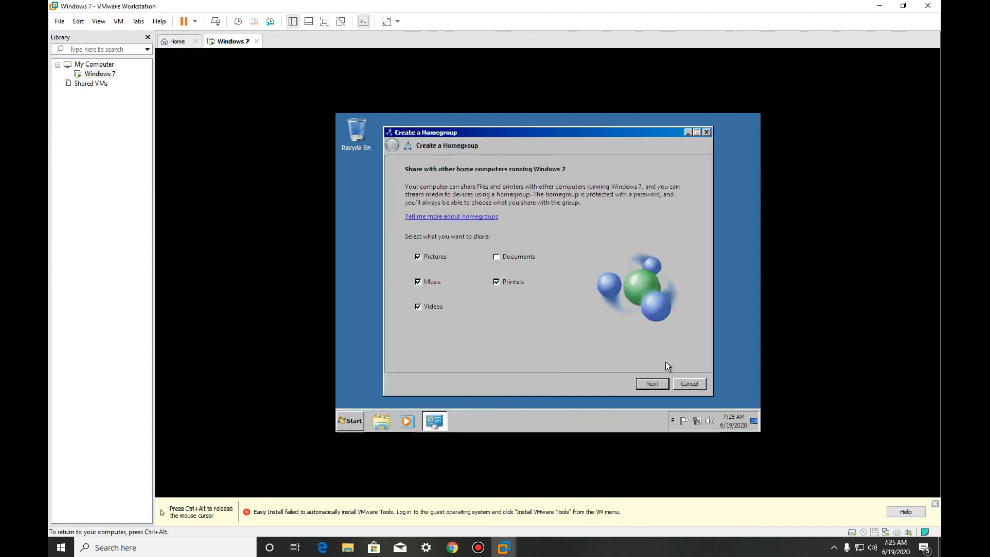
{"action": "left_click", "coordinate": [661, 385]}
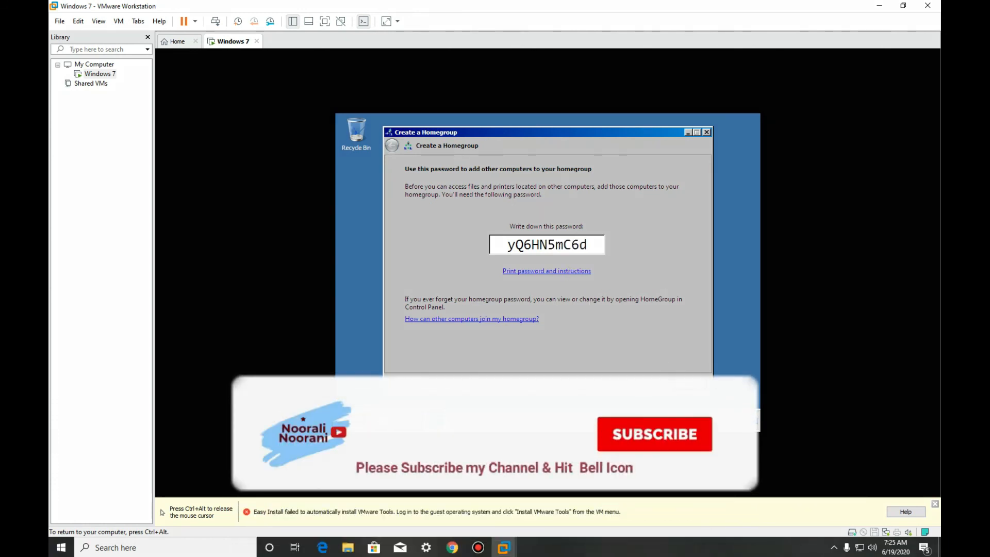
{"action": "left_click", "coordinate": [689, 384]}
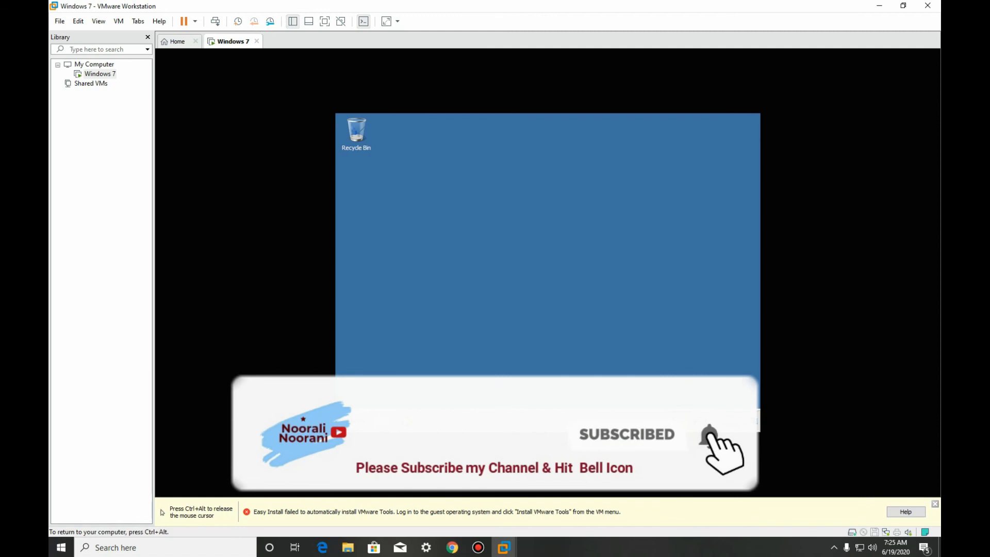
Apply the Windows 7 Aero theme to the guest desktop and close the personalization settings
{"action": "right_click", "coordinate": [401, 285]}
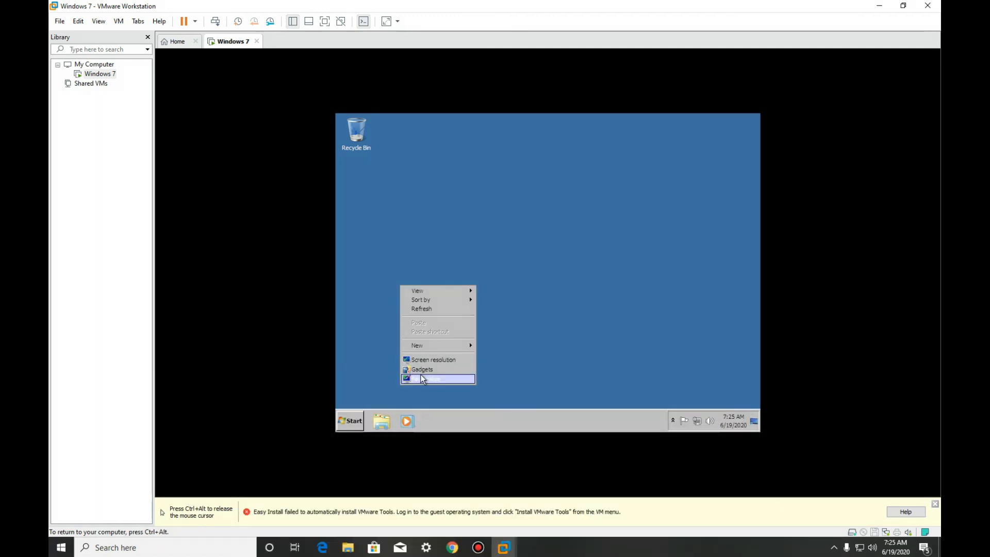
{"action": "left_click", "coordinate": [420, 377]}
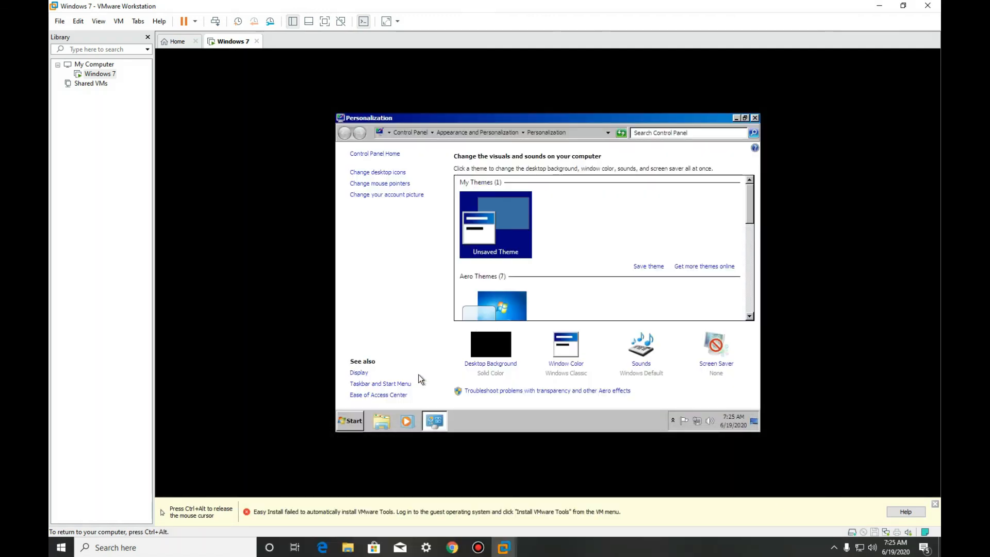
{"action": "left_click", "coordinate": [505, 304]}
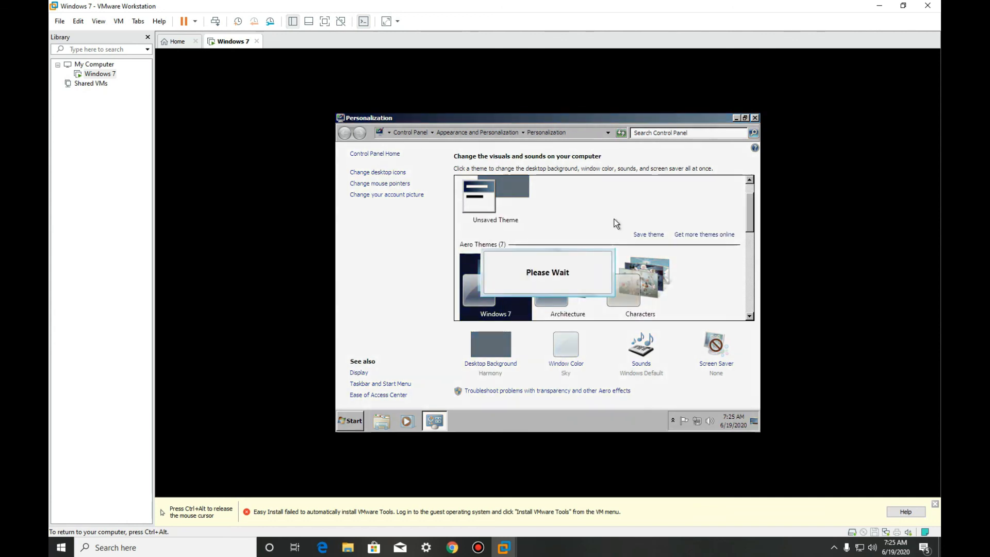
{"action": "left_click", "coordinate": [754, 119]}
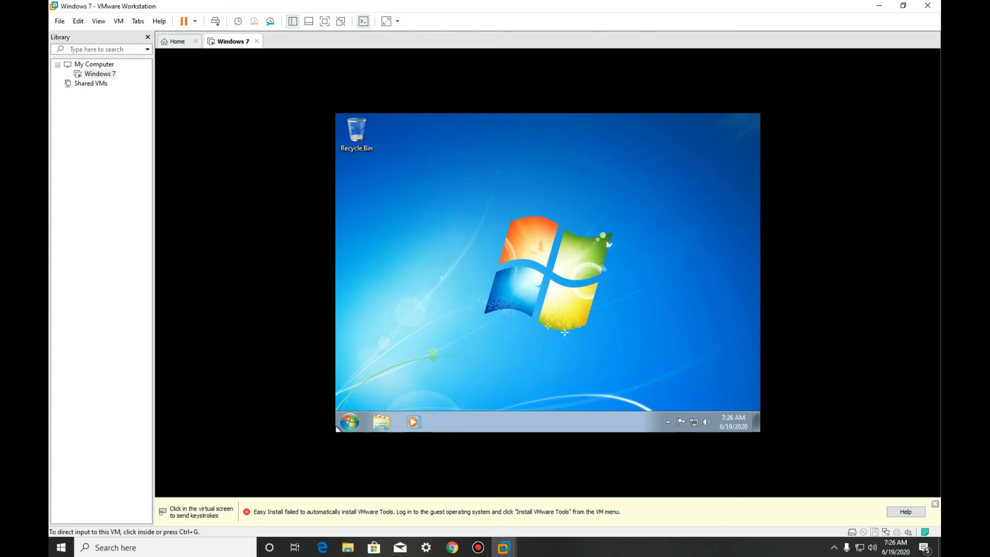
Examine the guest computer's system properties, including its edition, memory and Windows activation, and close them
{"action": "left_click", "coordinate": [349, 422]}
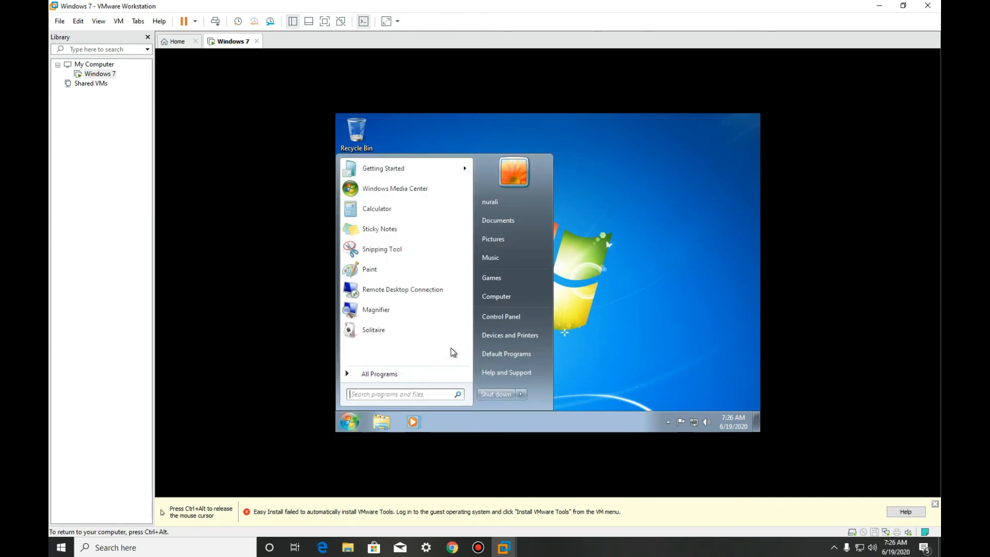
{"action": "right_click", "coordinate": [511, 304]}
{"action": "left_click", "coordinate": [531, 390]}
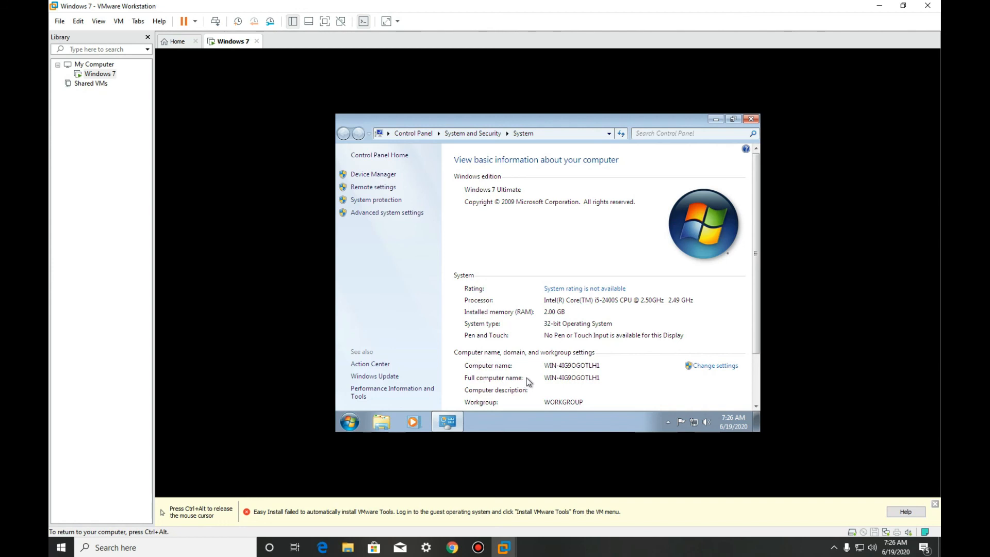
{"action": "scroll", "coordinate": [529, 382], "scroll_direction": "down", "scroll_amount": 3}
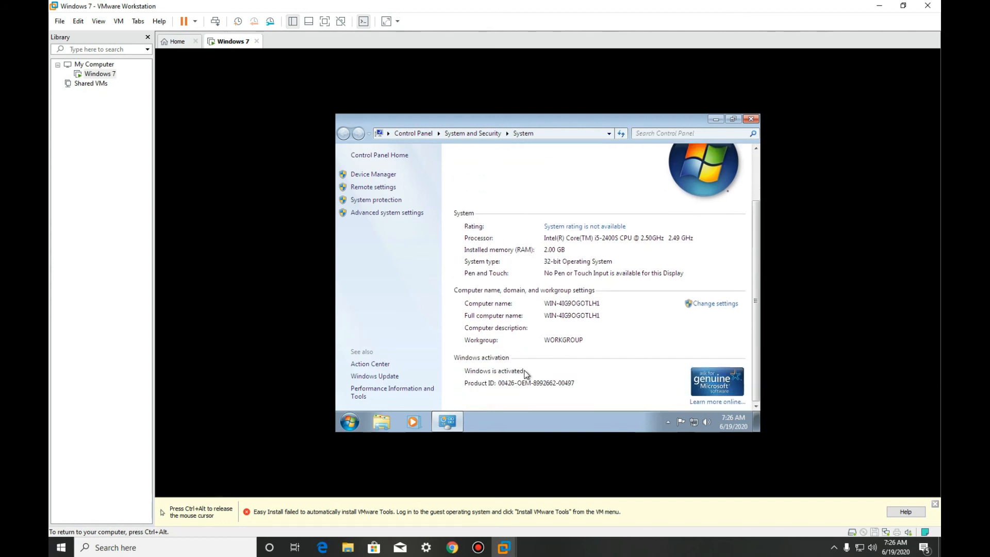
{"action": "left_click", "coordinate": [757, 119]}
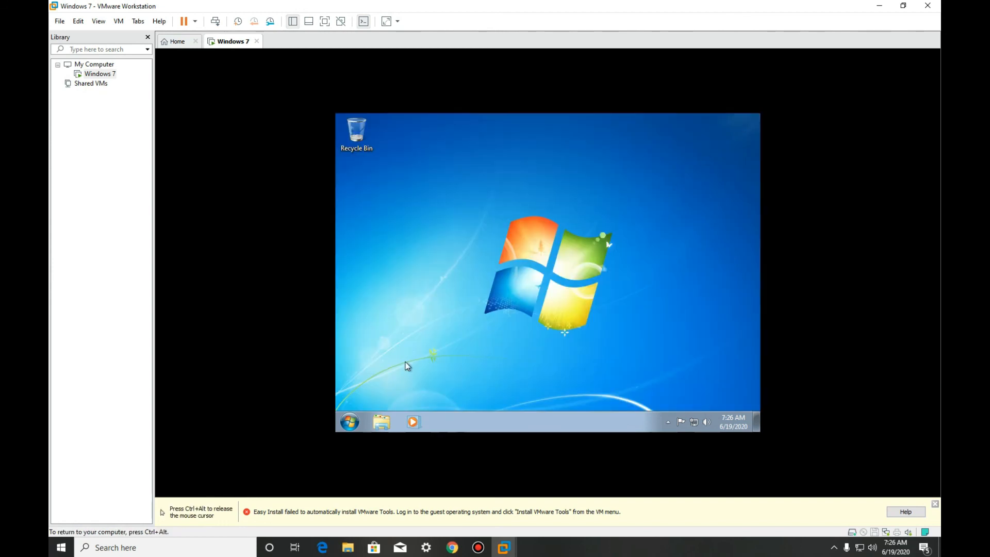
Open the Start menu inside the Windows 7 virtual machine
{"action": "left_click", "coordinate": [350, 421]}
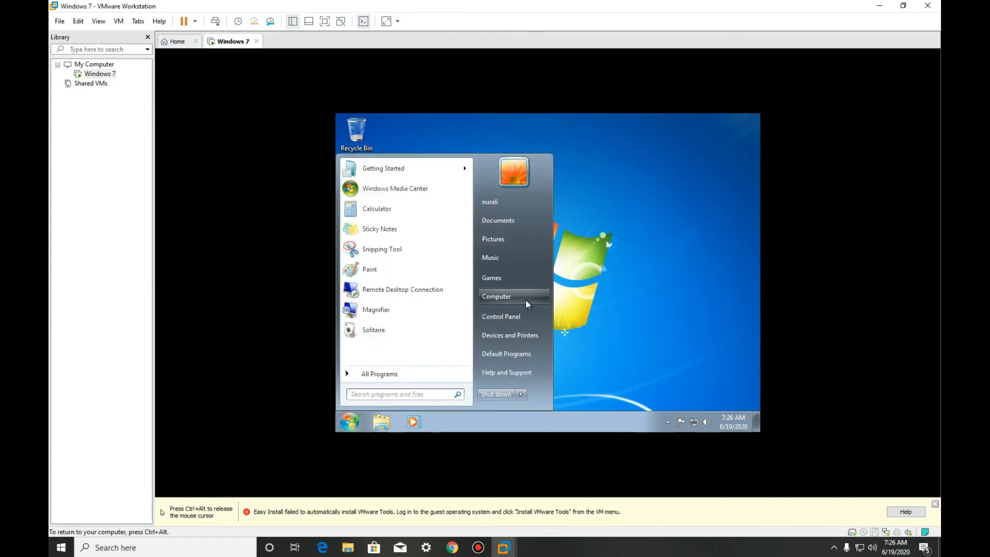